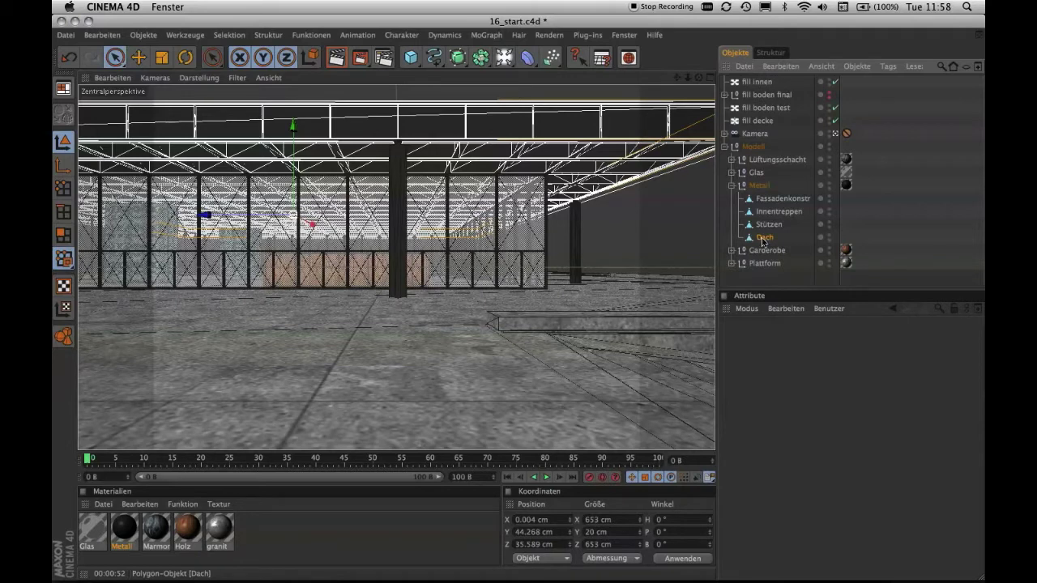
# Add a Render tag to the Dach roof object and review its Tag settings
pyautogui.click(889, 66)
pyautogui.moveTo(872, 85)
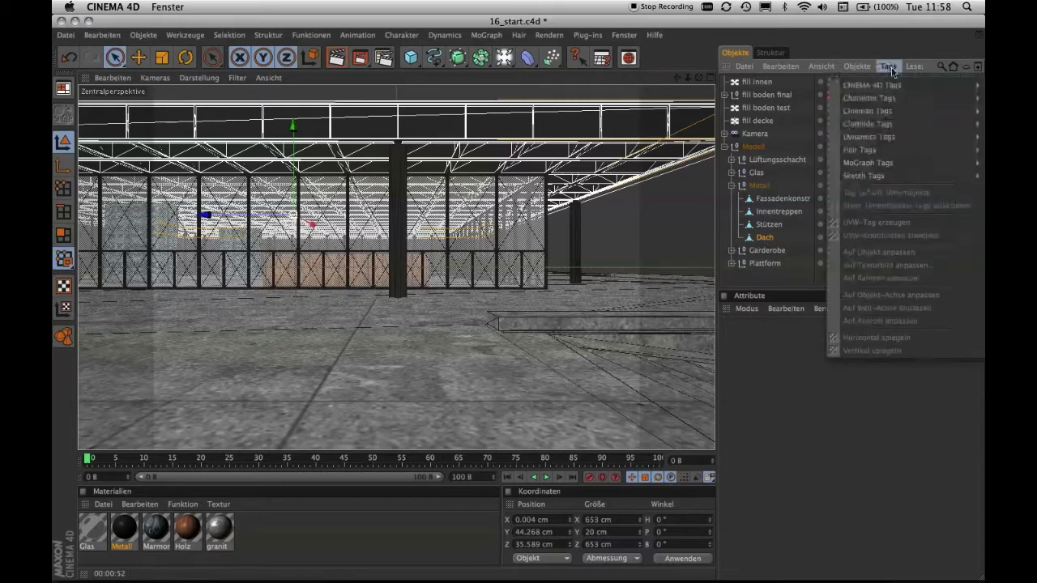
pyautogui.click(912, 436)
pyautogui.rightClick(766, 238)
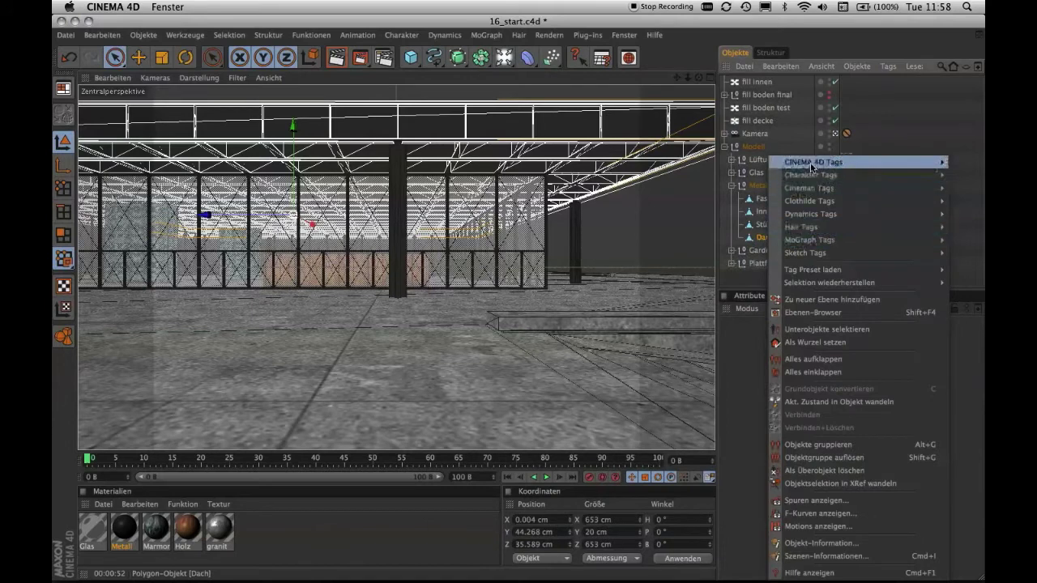
pyautogui.click(713, 387)
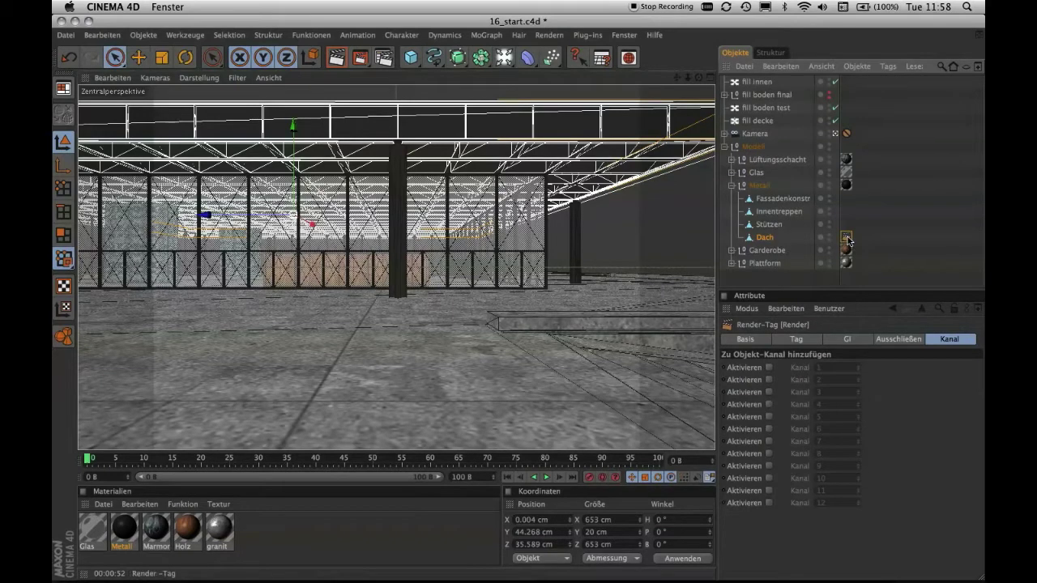
pyautogui.click(807, 344)
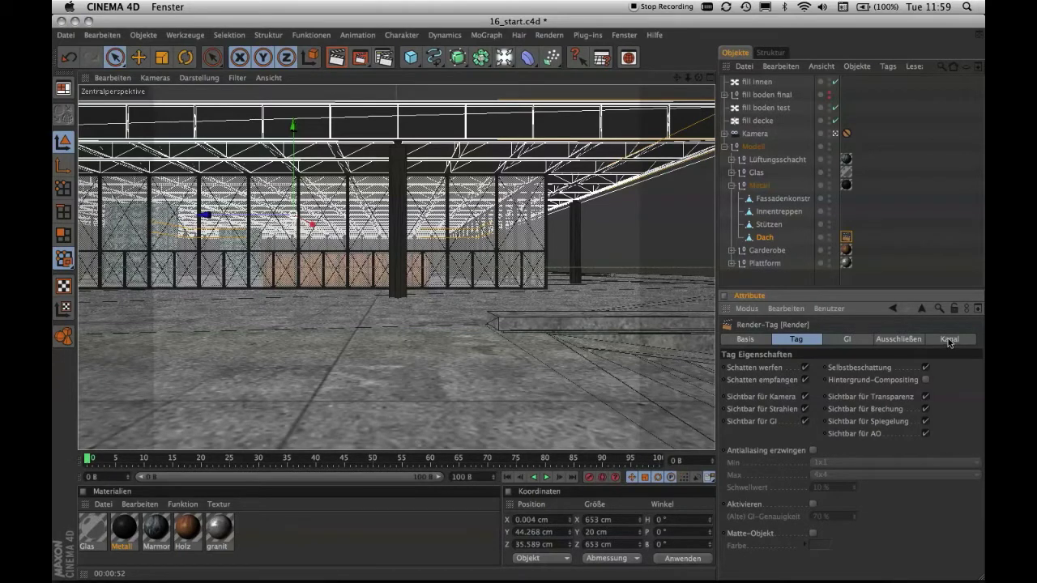
# Tick Aktivieren for Kanal 1 in the Dach Render tag's Kanal settings
pyautogui.click(949, 341)
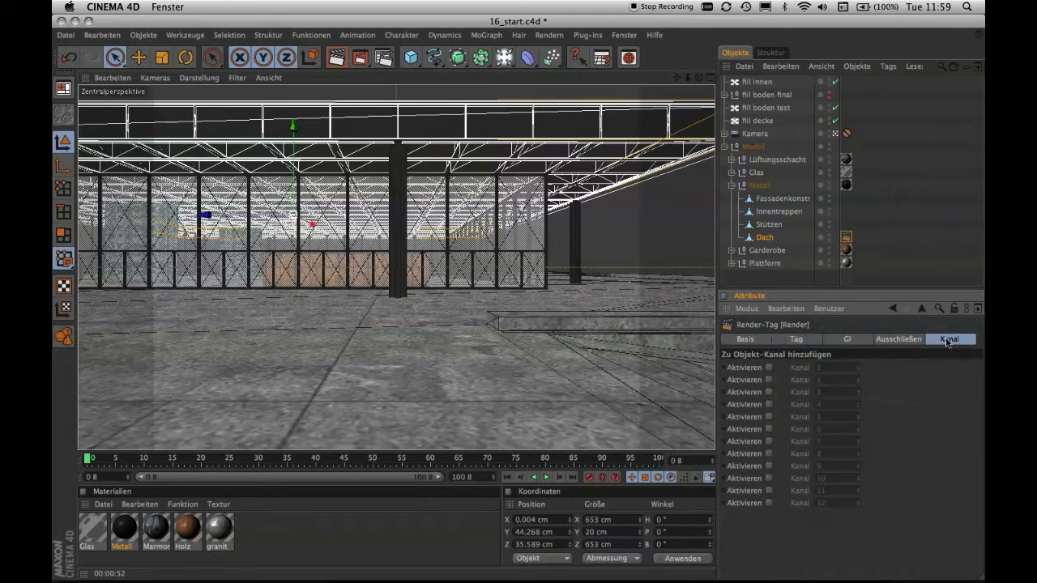
pyautogui.click(769, 368)
# Add an Objekt-Kanal multi-pass with Gruppen-ID 1 in Render Settings and close them
pyautogui.hotkey('ctrl', 'b')
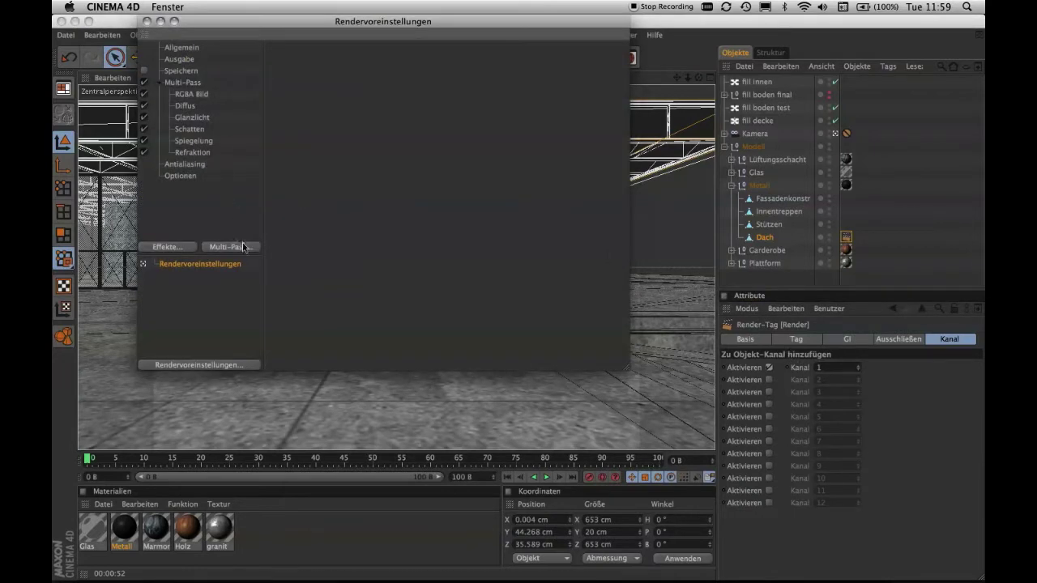
pyautogui.click(246, 250)
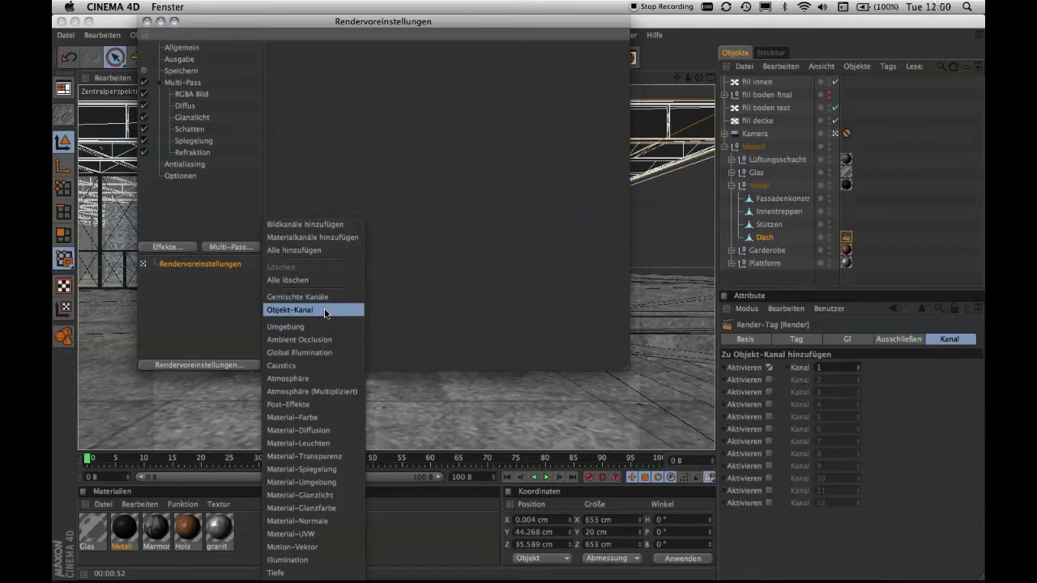
pyautogui.click(324, 309)
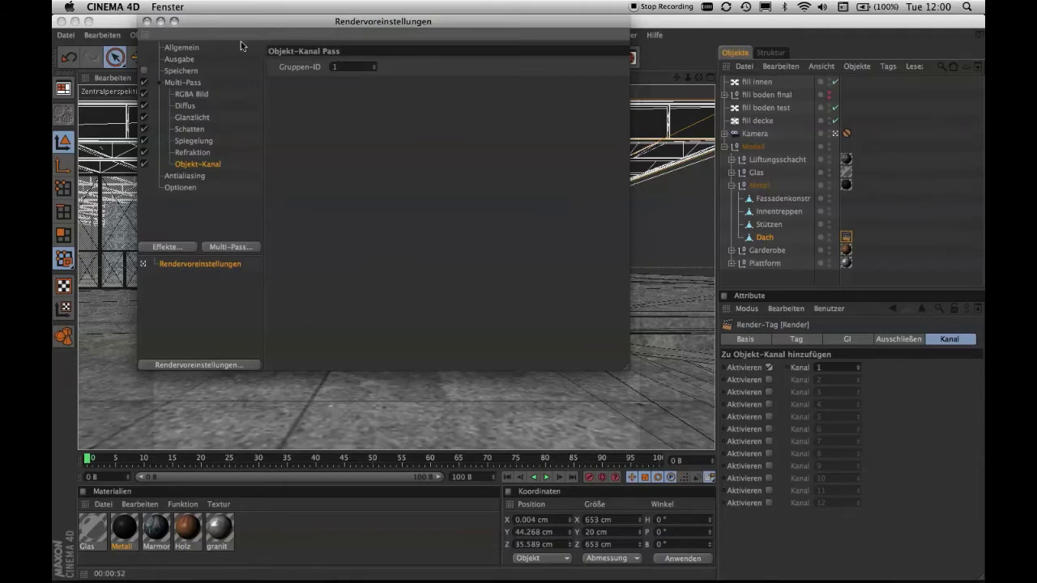
pyautogui.click(147, 22)
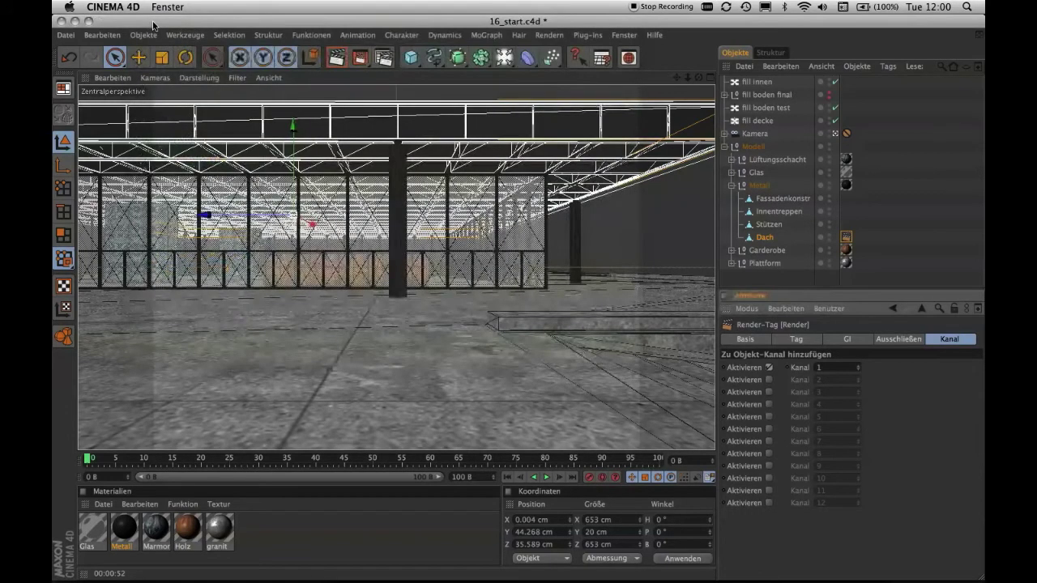
# Render the scene to the Bild-Manager, producing the Objekt-Kanal 1 mask layer
pyautogui.hotkey('shift', 'F6')
pyautogui.hotkey('shift', 'r')
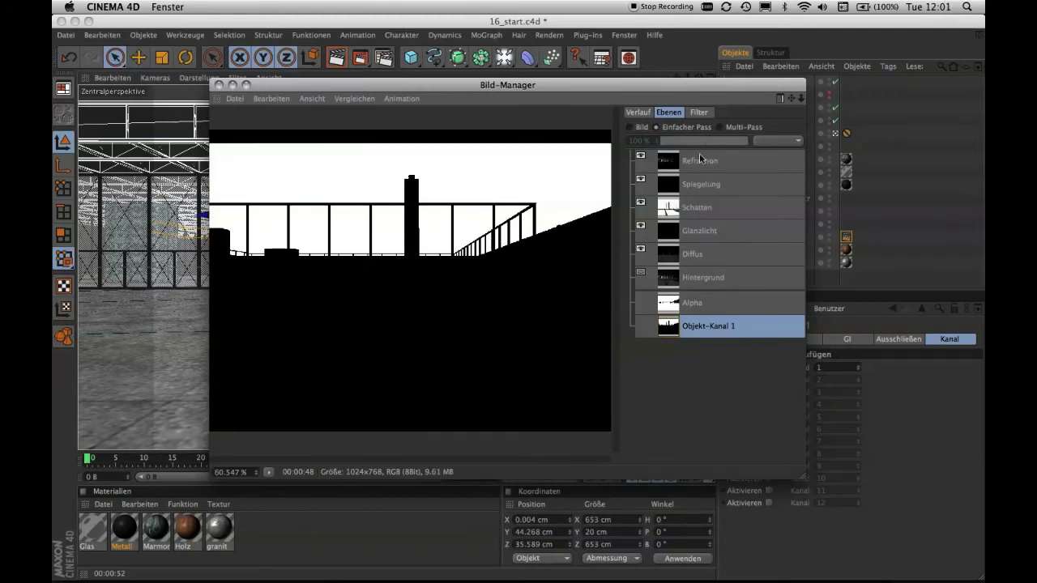
# Save the render as a Photoshop PSD with Ebenen and Alpha-Kanal enabled
pyautogui.click(232, 99)
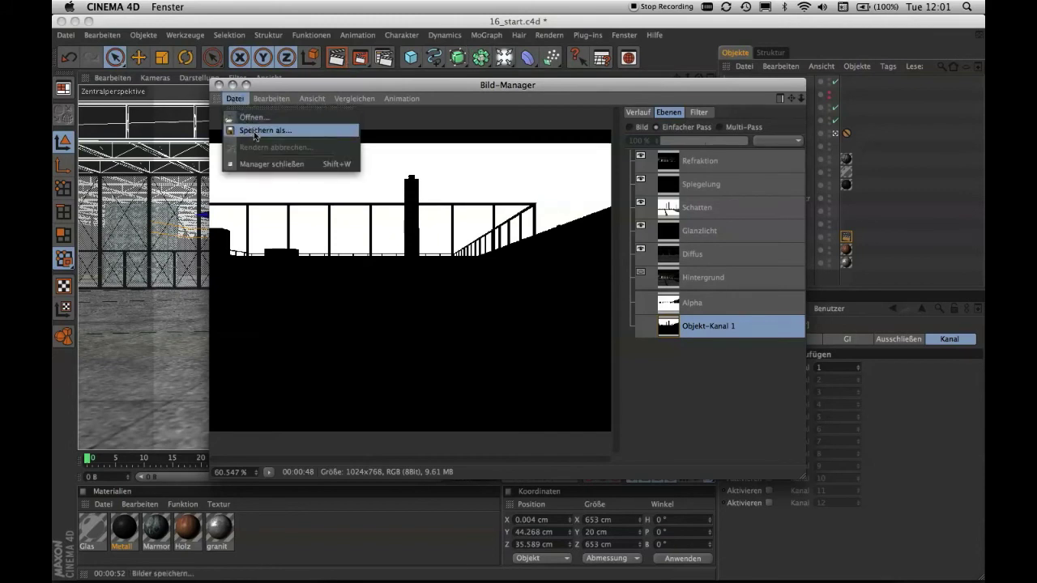
pyautogui.click(255, 130)
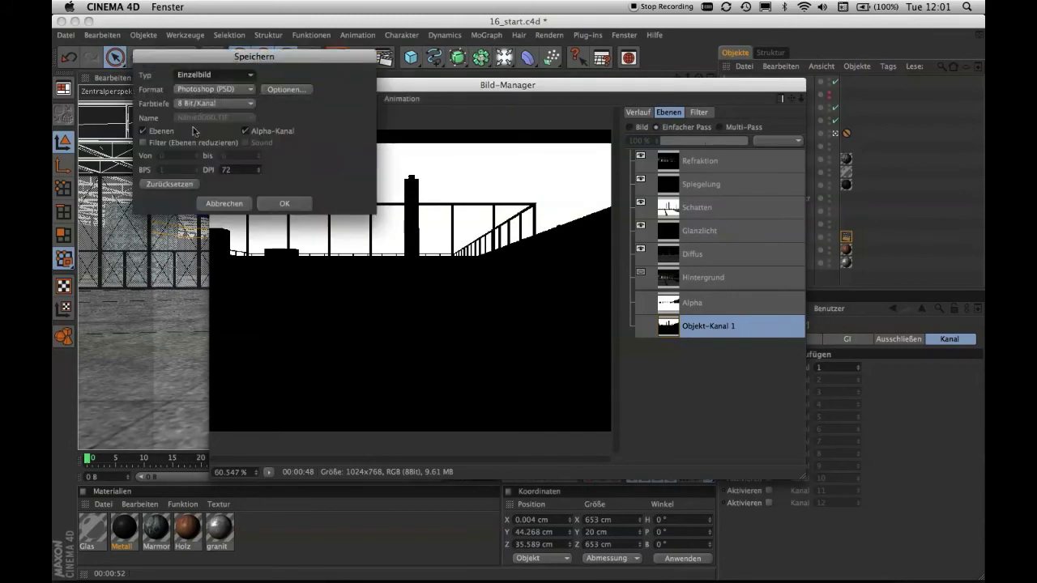
pyautogui.click(280, 198)
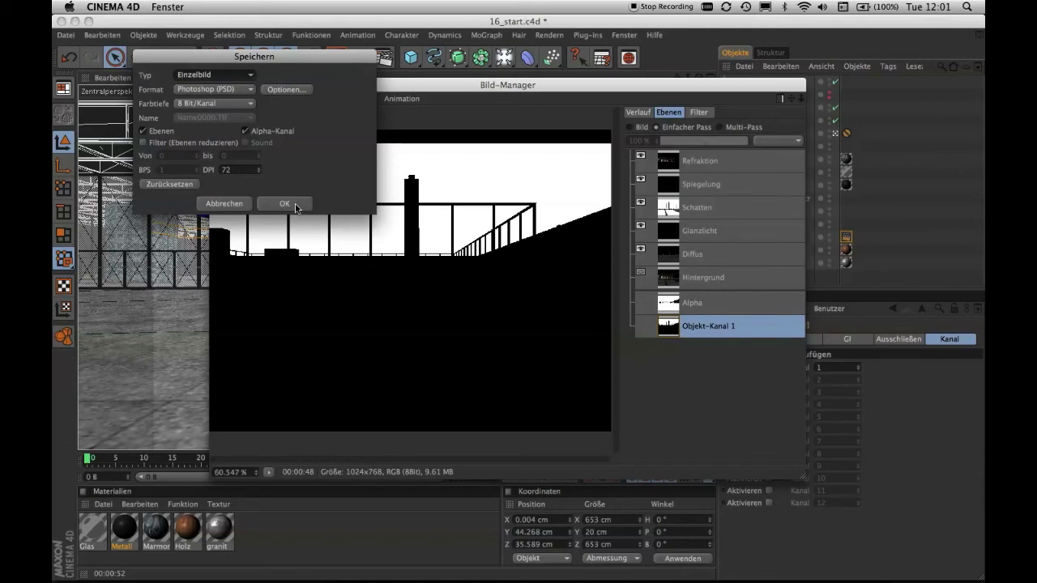